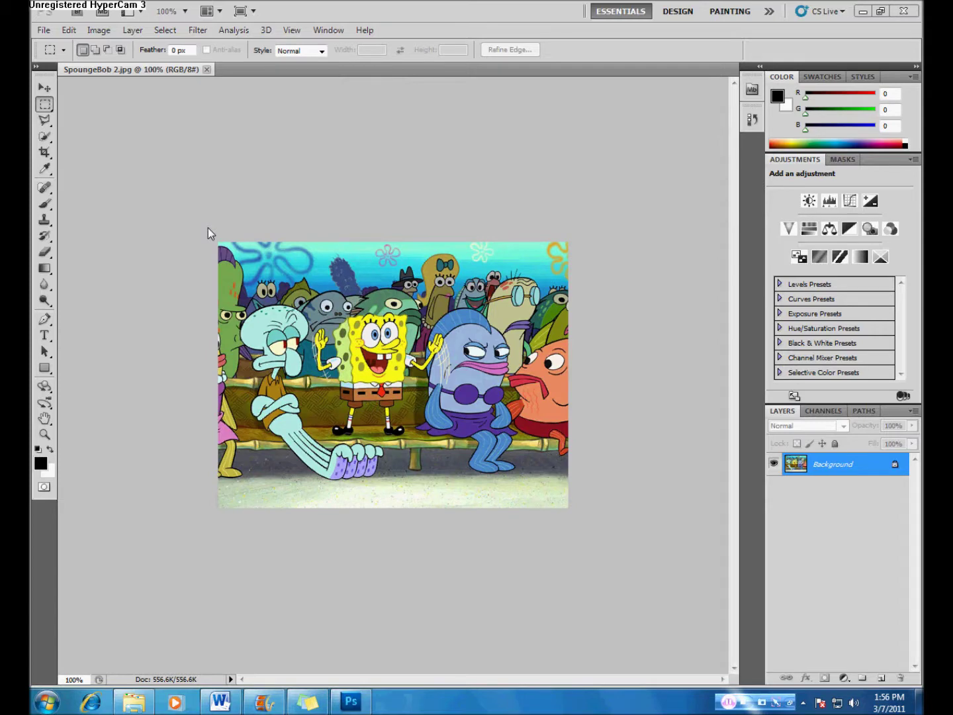
Step: Draw a Rectangular Marquee box around SpongeBob, then deselect it with Select > Deselect
{"action": "left_click", "coordinate": [42, 106]}
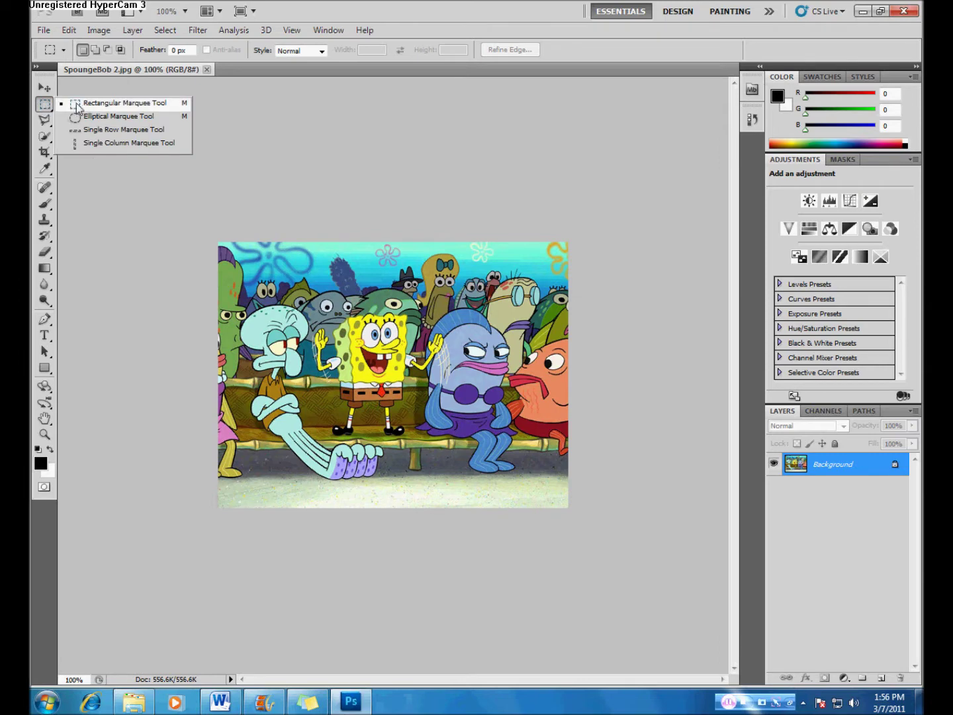
{"action": "left_click", "coordinate": [81, 106]}
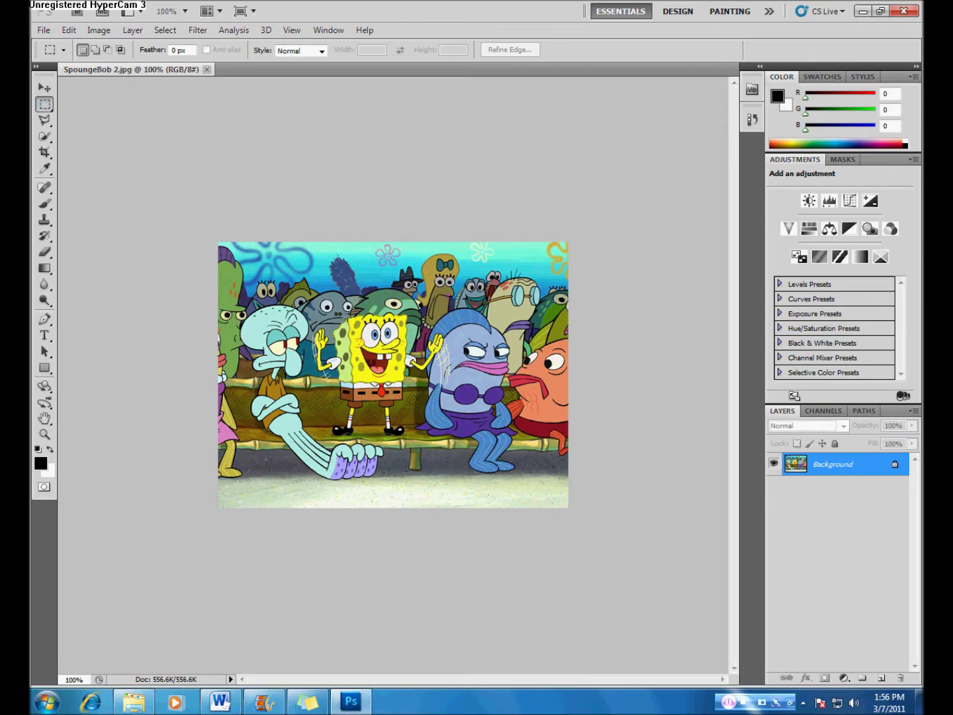
{"action": "left_click_drag", "start_coordinate": [346, 318], "coordinate": [405, 382]}
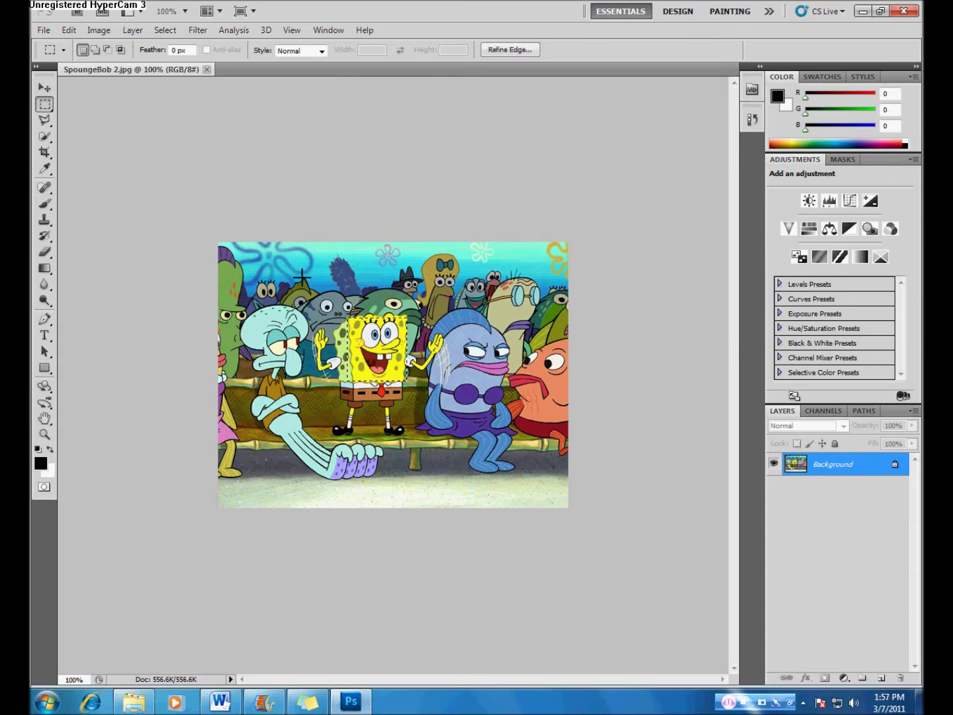
{"action": "left_click", "coordinate": [165, 30]}
{"action": "left_click", "coordinate": [179, 57]}
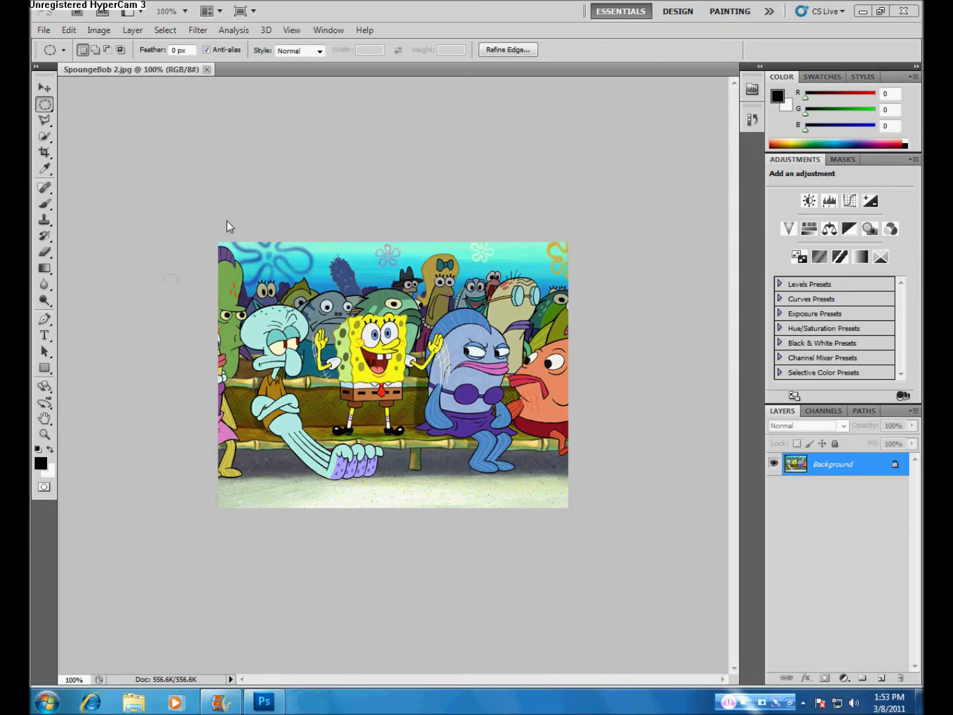
{"action": "left_click", "coordinate": [42, 105]}
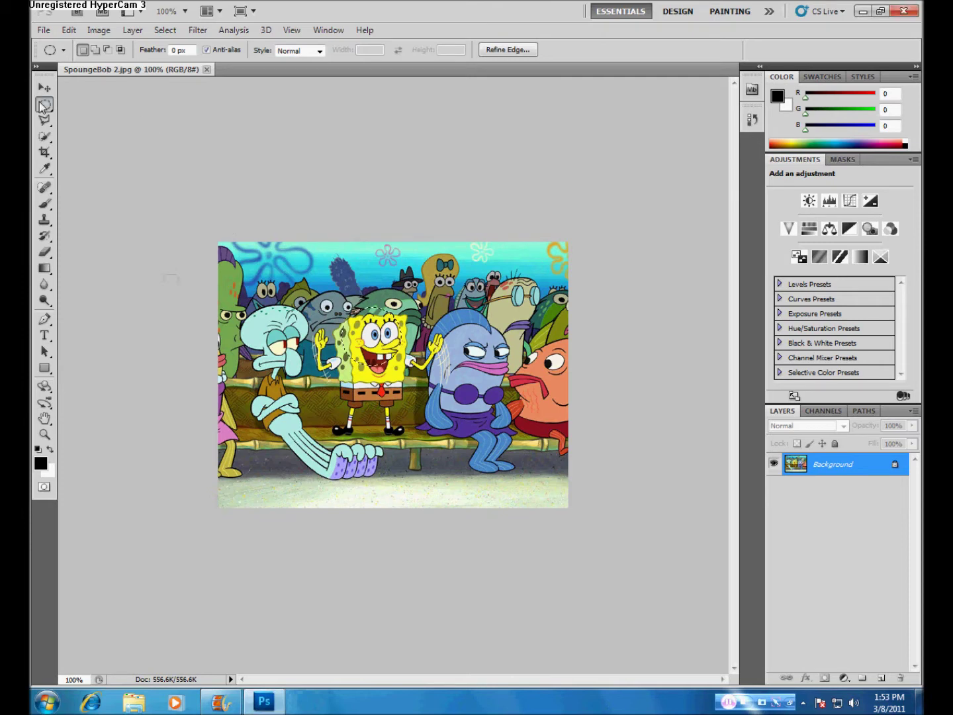
{"action": "right_click", "coordinate": [43, 105]}
{"action": "left_click", "coordinate": [93, 117]}
{"action": "left_click", "coordinate": [268, 271]}
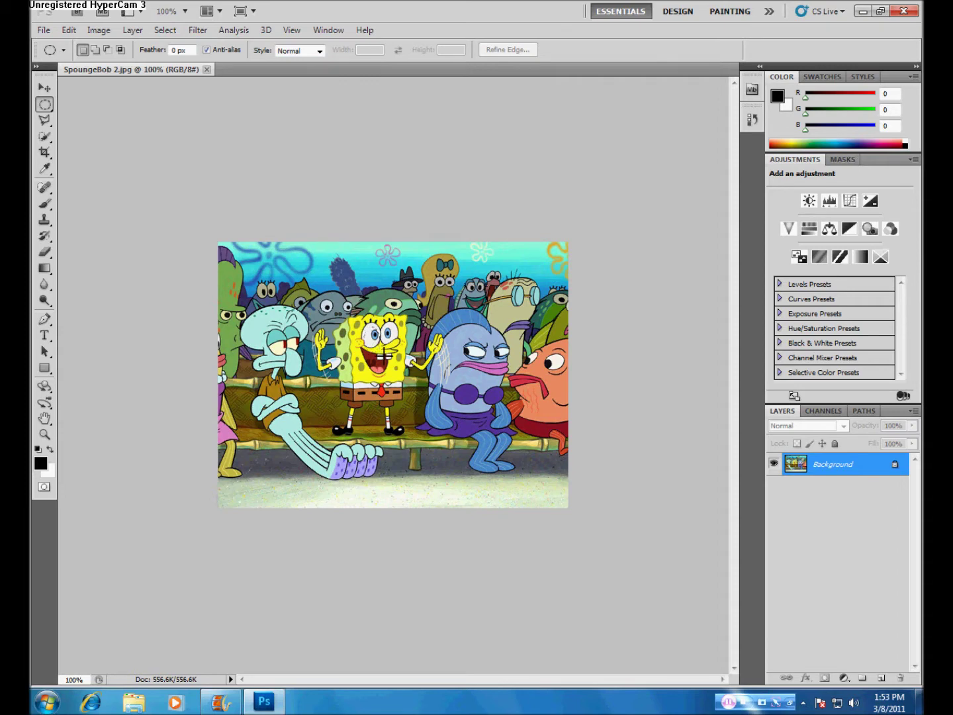
{"action": "left_click", "coordinate": [301, 265]}
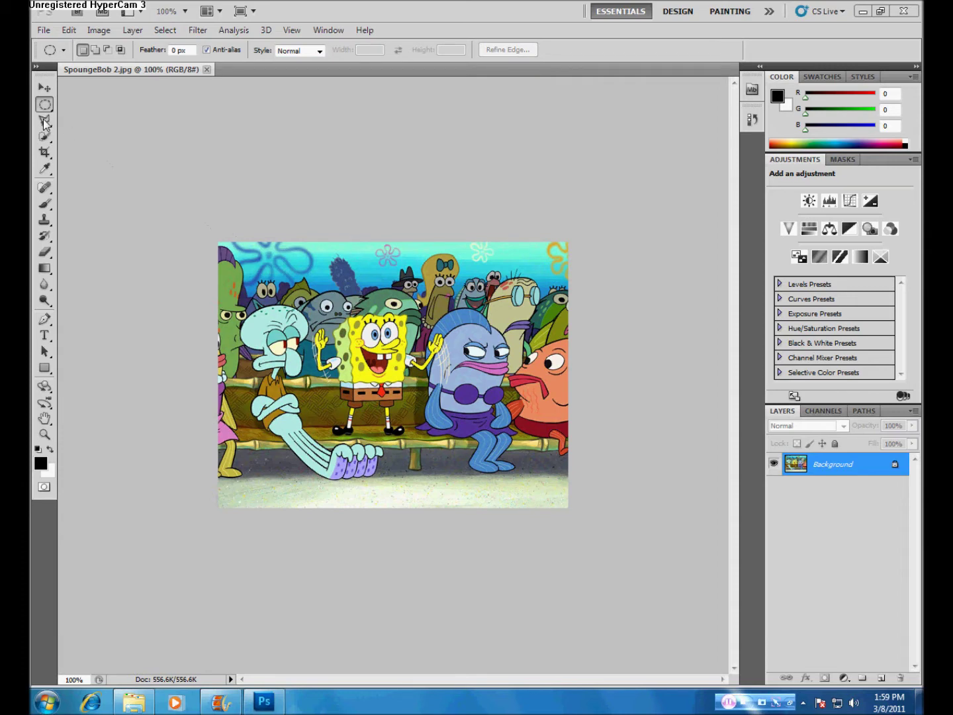
Step: Outline SpongeBob's head with a freehand Lasso selection
{"action": "mouse_move", "coordinate": [45, 121]}
{"action": "left_mouse_down"}
{"action": "mouse_move", "coordinate": [83, 129]}
{"action": "mouse_move", "coordinate": [82, 120]}
{"action": "left_mouse_up"}
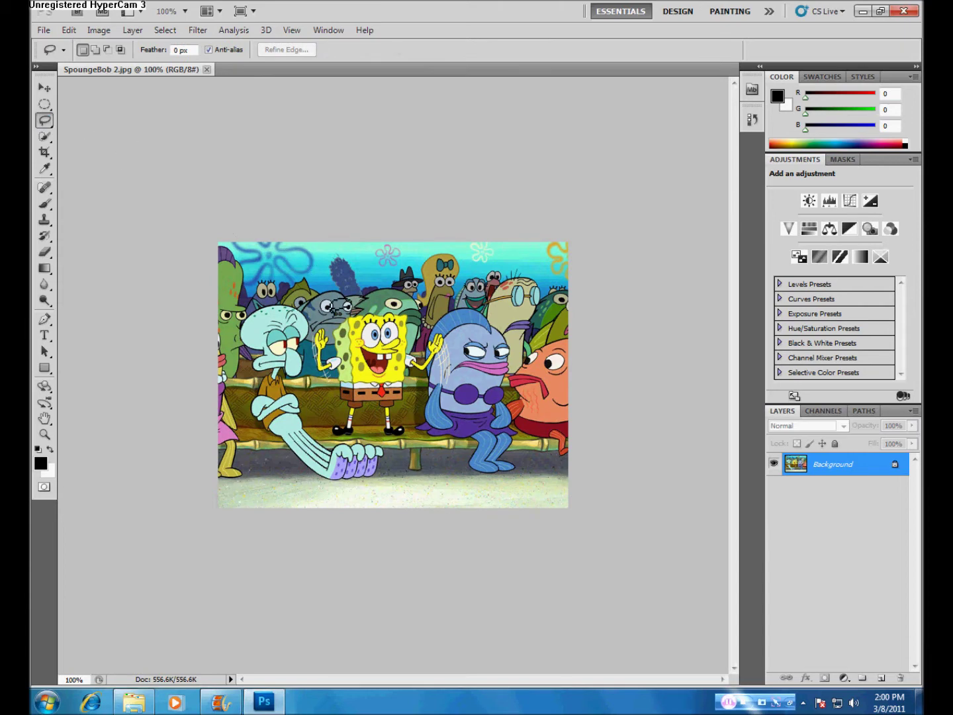
{"action": "left_click_drag", "start_coordinate": [348, 329], "coordinate": [351, 377]}
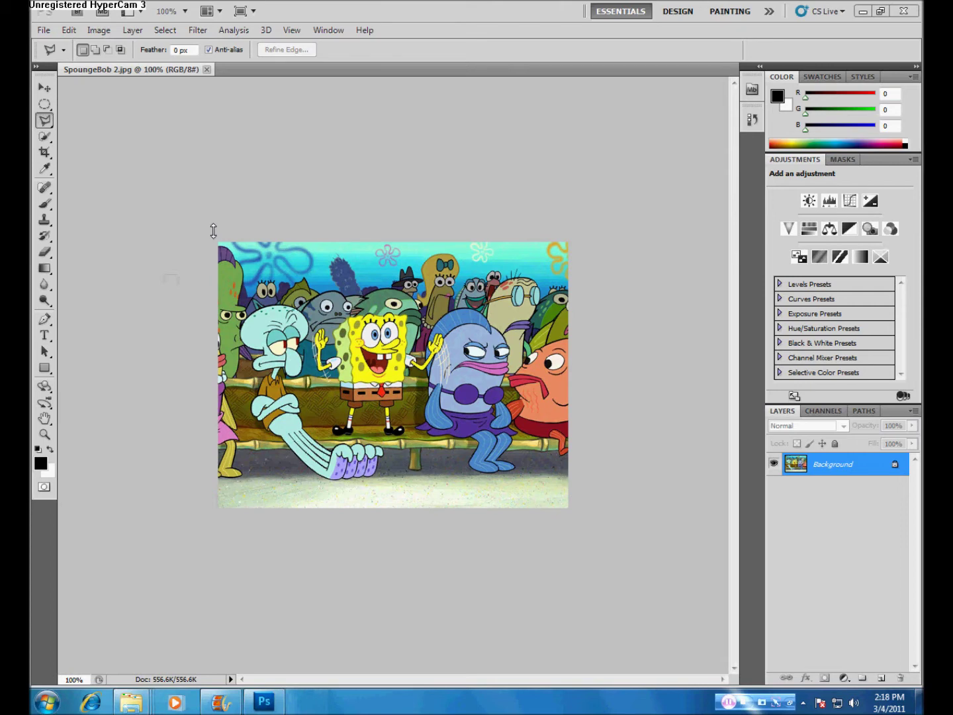
{"action": "left_click", "coordinate": [44, 122]}
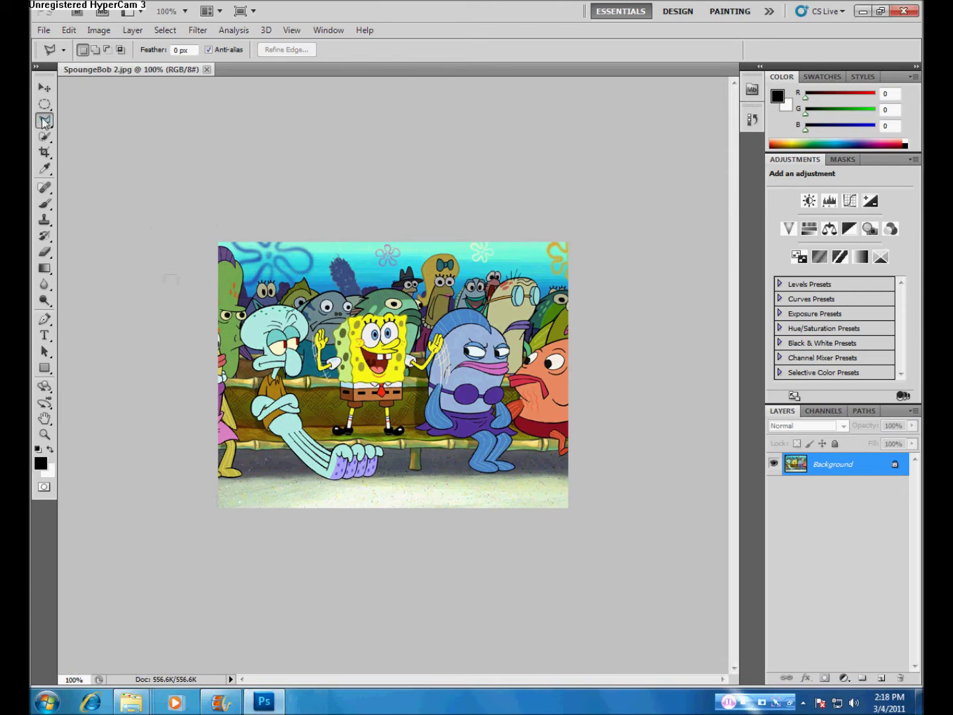
Step: Outline SpongeBob with the Polygonal Lasso using four corner points around him
{"action": "left_click", "coordinate": [45, 121]}
{"action": "left_click", "coordinate": [99, 132]}
{"action": "left_click", "coordinate": [417, 315]}
{"action": "left_click", "coordinate": [408, 379]}
{"action": "left_click", "coordinate": [348, 383]}
{"action": "left_click", "coordinate": [341, 307]}
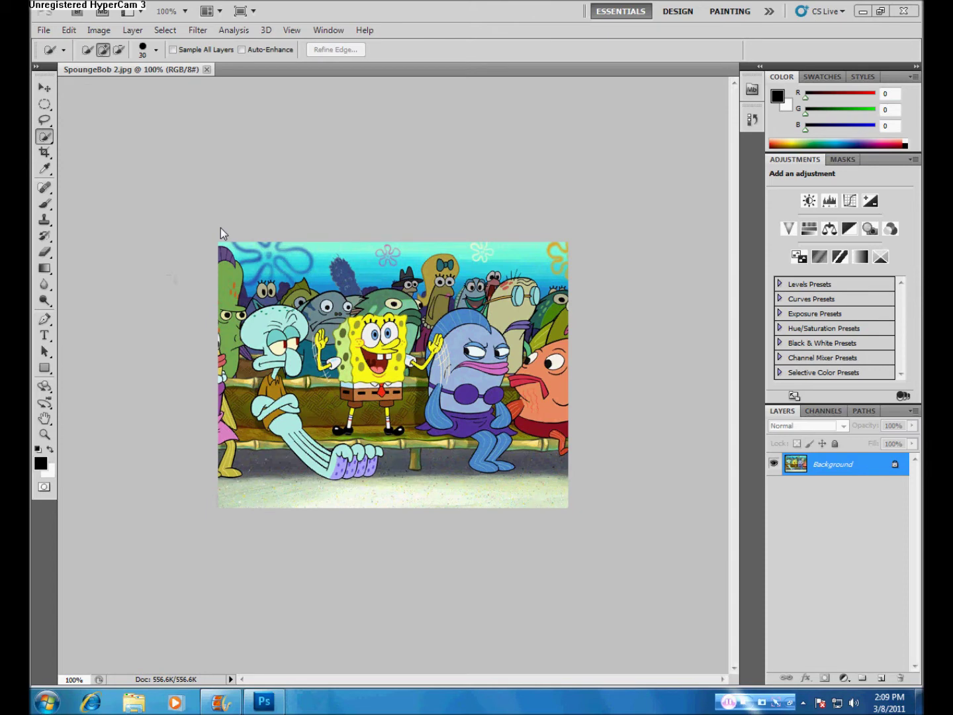
Step: Paint a Quick Selection over SpongeBob from his face down to his legs
{"action": "left_click", "coordinate": [44, 138]}
{"action": "left_click", "coordinate": [79, 135]}
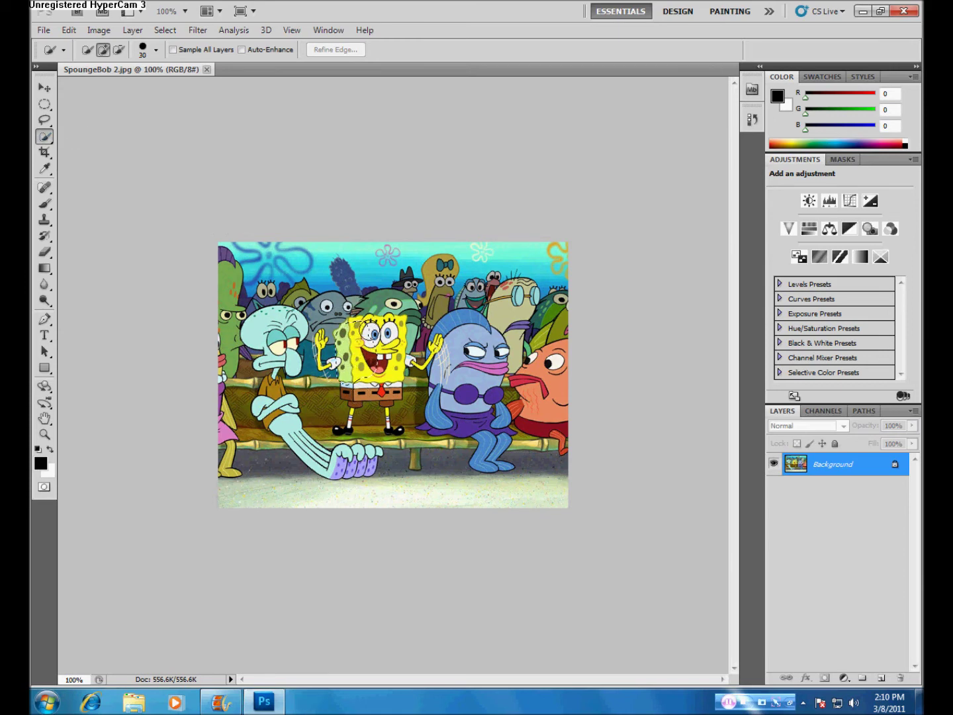
{"action": "mouse_move", "coordinate": [371, 332]}
{"action": "left_mouse_down"}
{"action": "mouse_move", "coordinate": [396, 390]}
{"action": "mouse_move", "coordinate": [417, 394]}
{"action": "mouse_move", "coordinate": [409, 420]}
{"action": "left_mouse_up"}
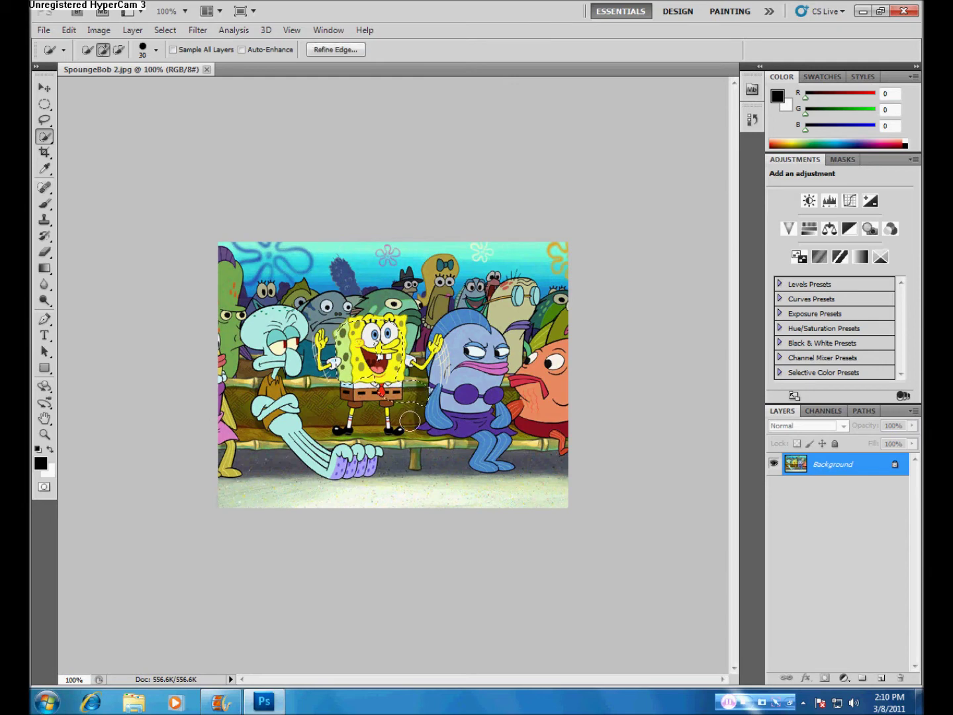
Step: Subtract the area right of SpongeBob's shorts, then clear the selection with Ctrl+D
{"action": "key", "text": "alt"}
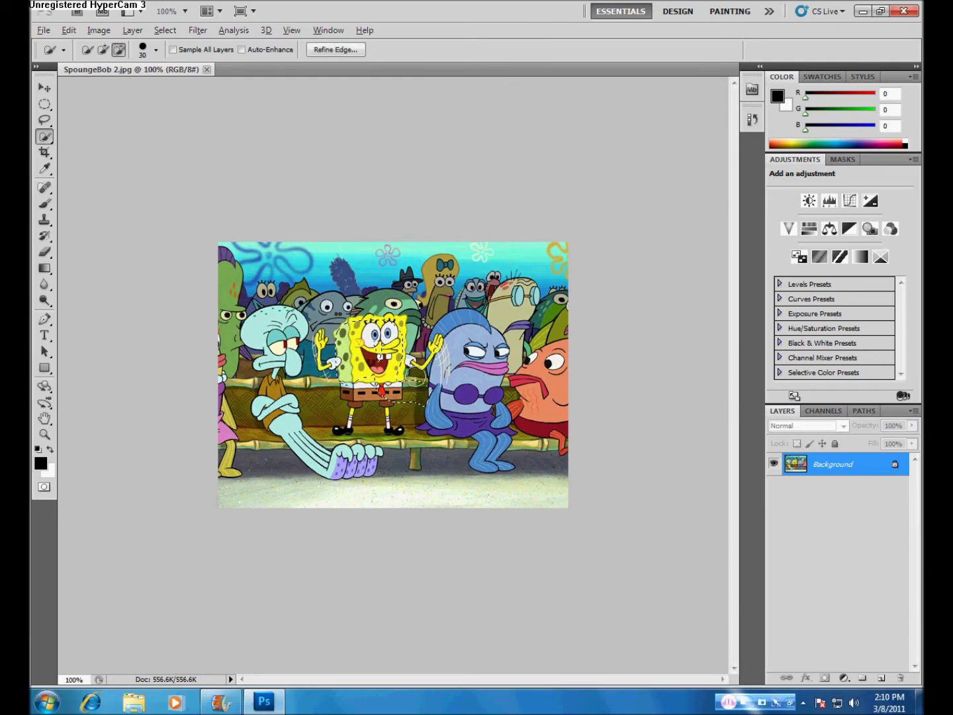
{"action": "left_click_drag", "start_coordinate": [415, 376], "coordinate": [412, 405]}
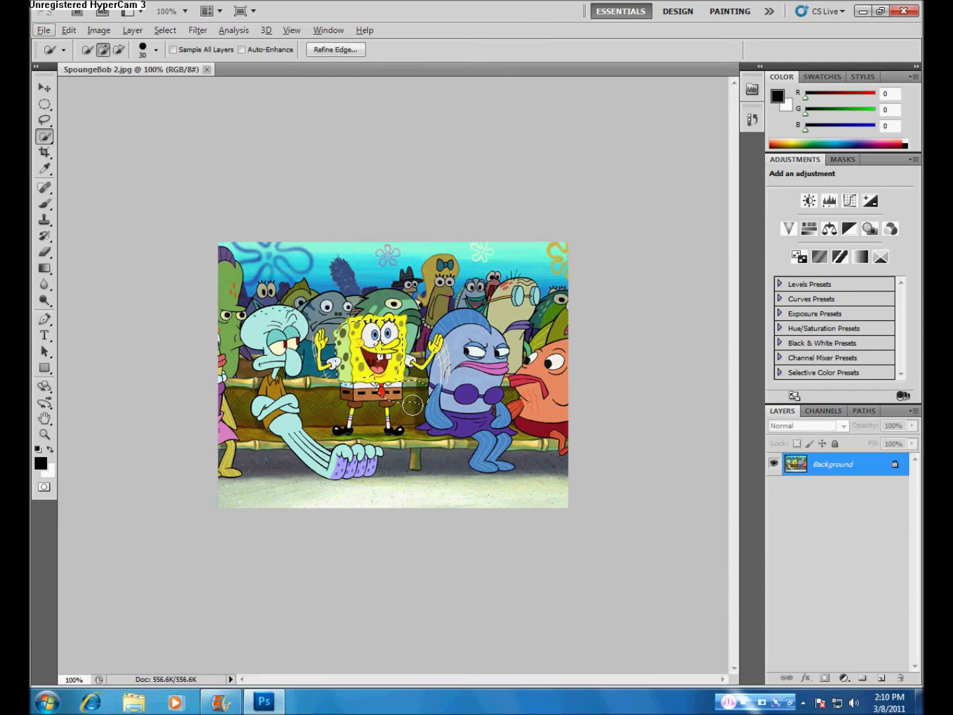
{"action": "left_click", "coordinate": [118, 51]}
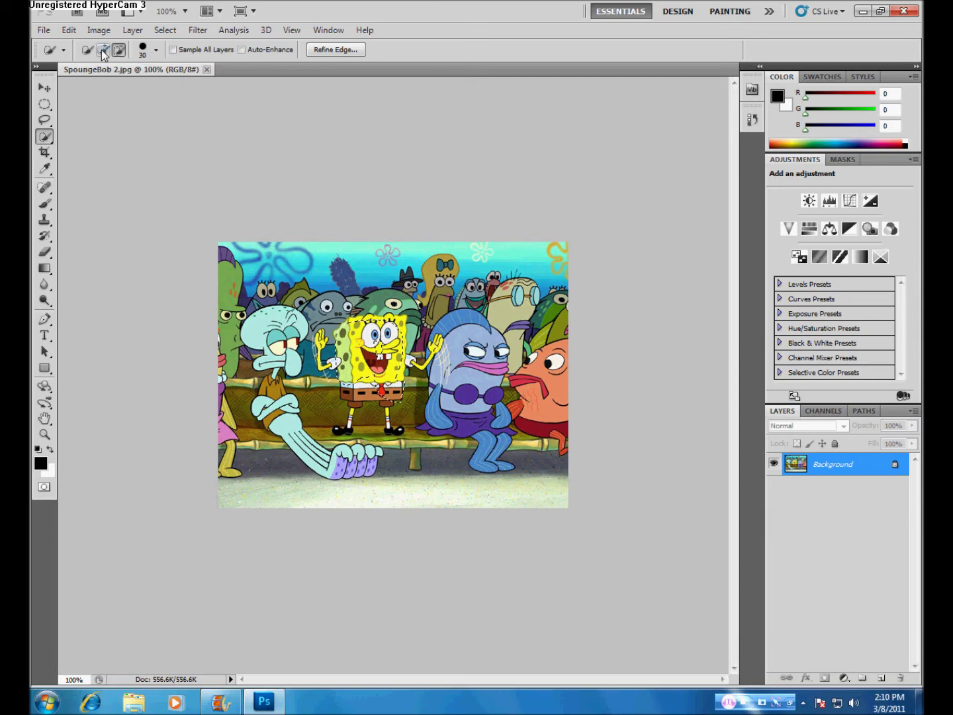
{"action": "key", "text": "ctrl+d"}
{"action": "key", "text": "shift+w"}
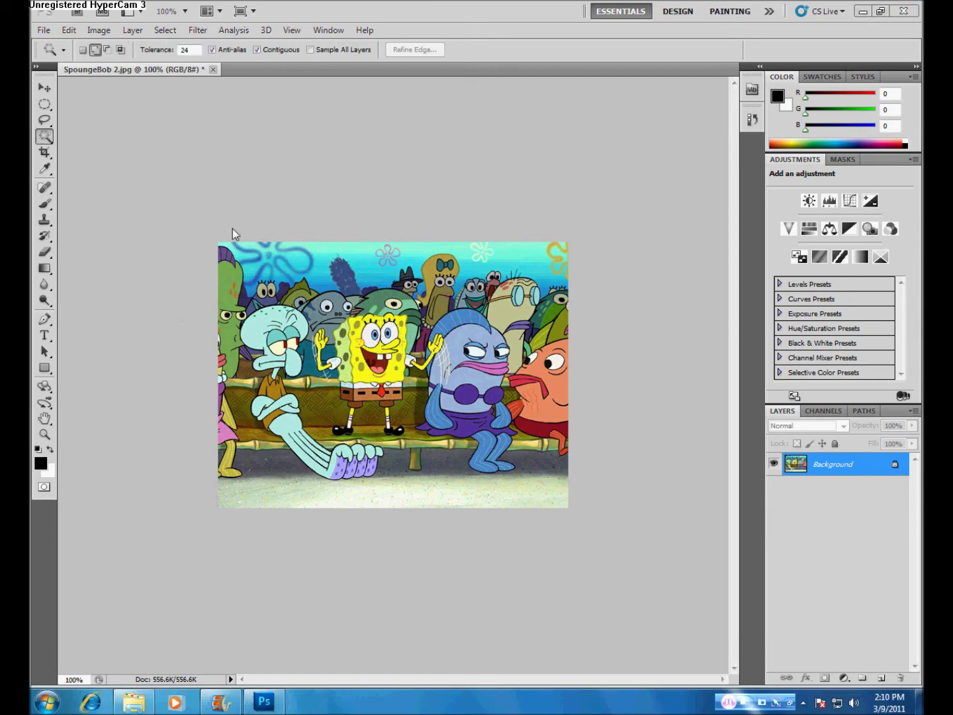
Step: Select SpongeBob's yellow body with the Magic Wand and add more of his left side
{"action": "right_click", "coordinate": [44, 136]}
{"action": "left_click", "coordinate": [75, 151]}
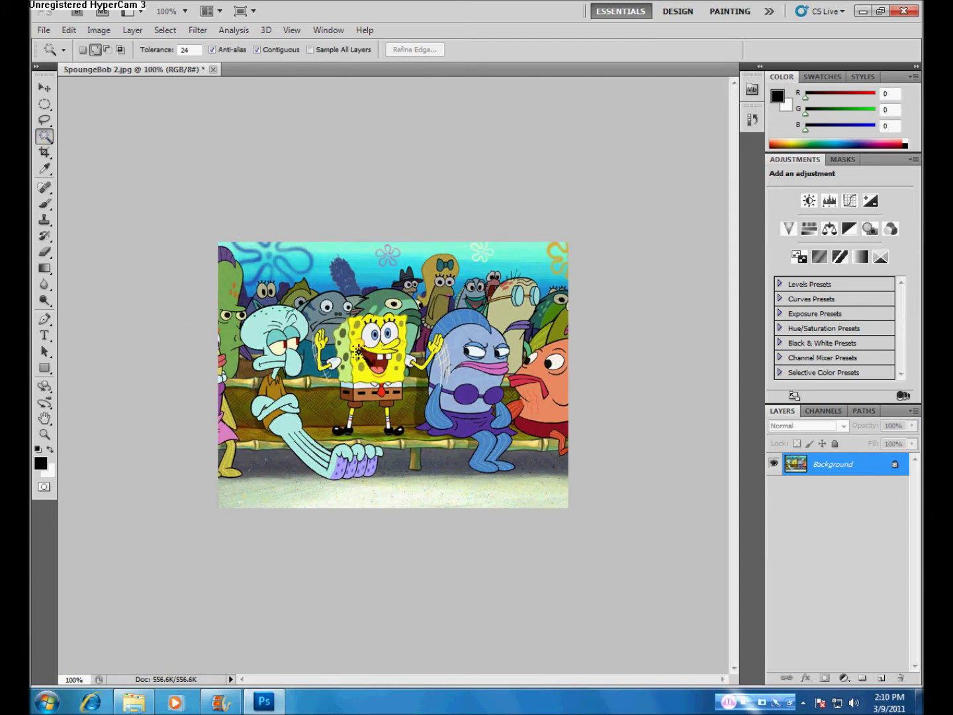
{"action": "left_click", "coordinate": [359, 351]}
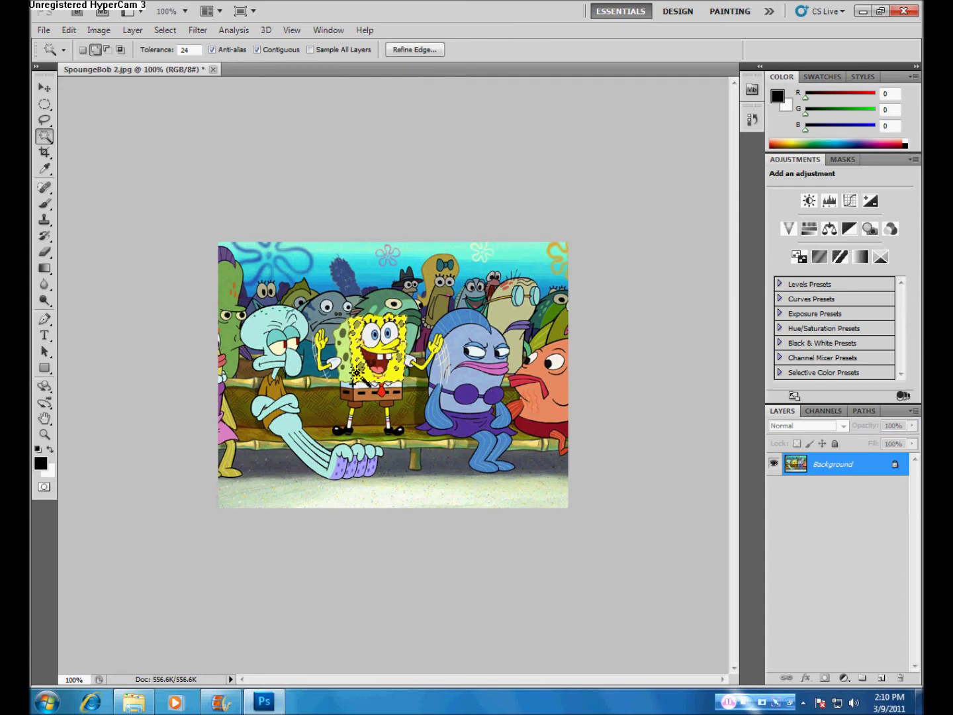
{"action": "left_click", "coordinate": [351, 374], "text": "shift"}
{"action": "key", "text": "alt"}
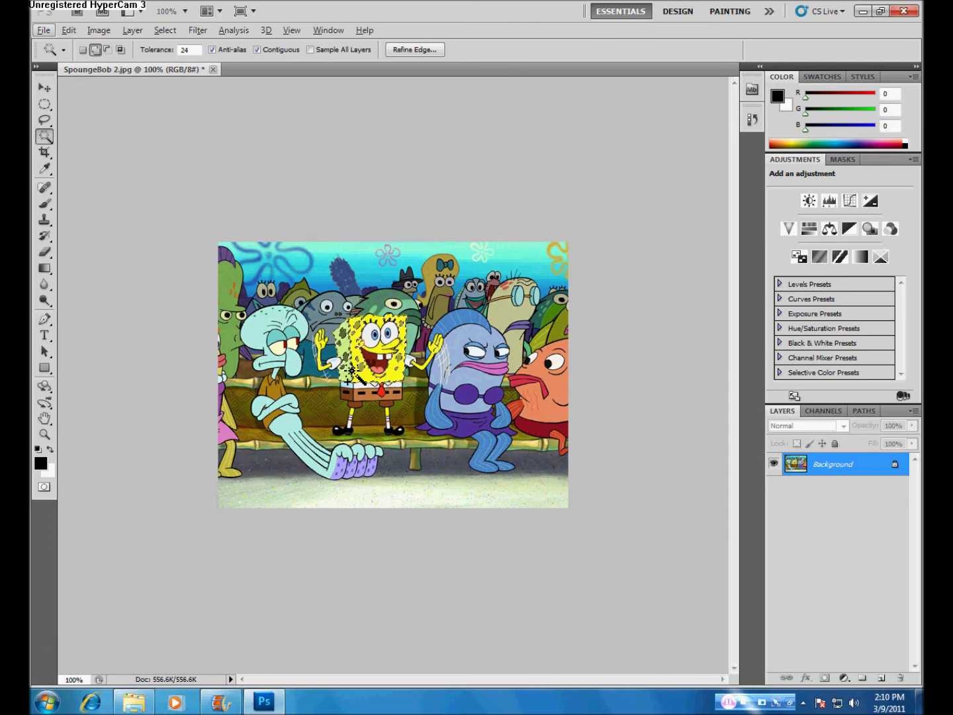
Step: Clear the Magic Wand selection with Ctrl+D
{"action": "key", "text": "alt"}
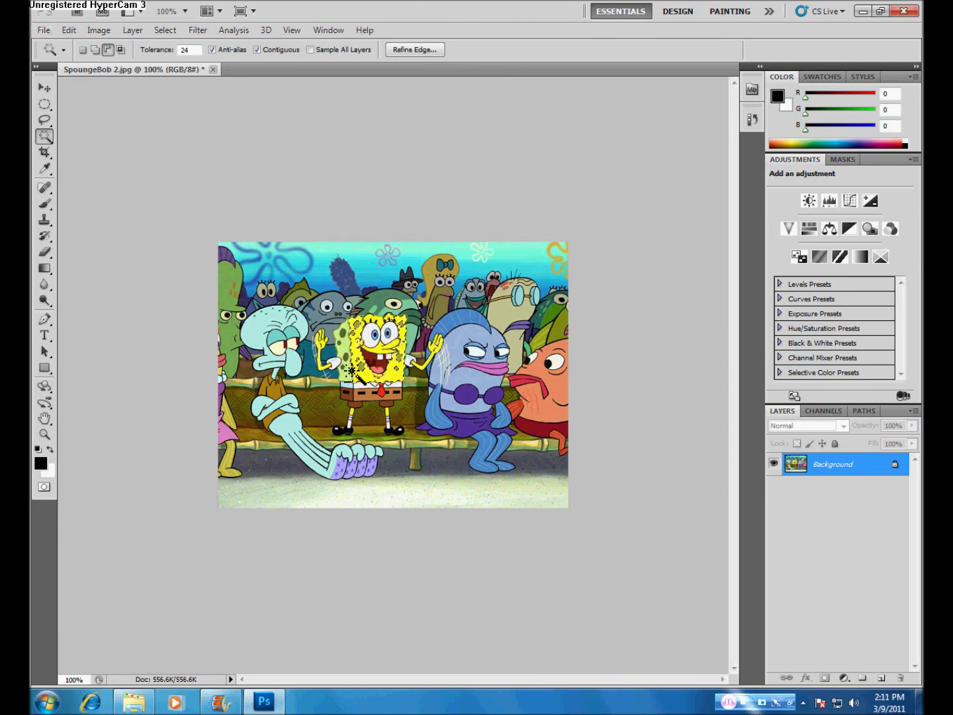
{"action": "key", "text": "ctrl+d"}
{"action": "key", "text": "l"}
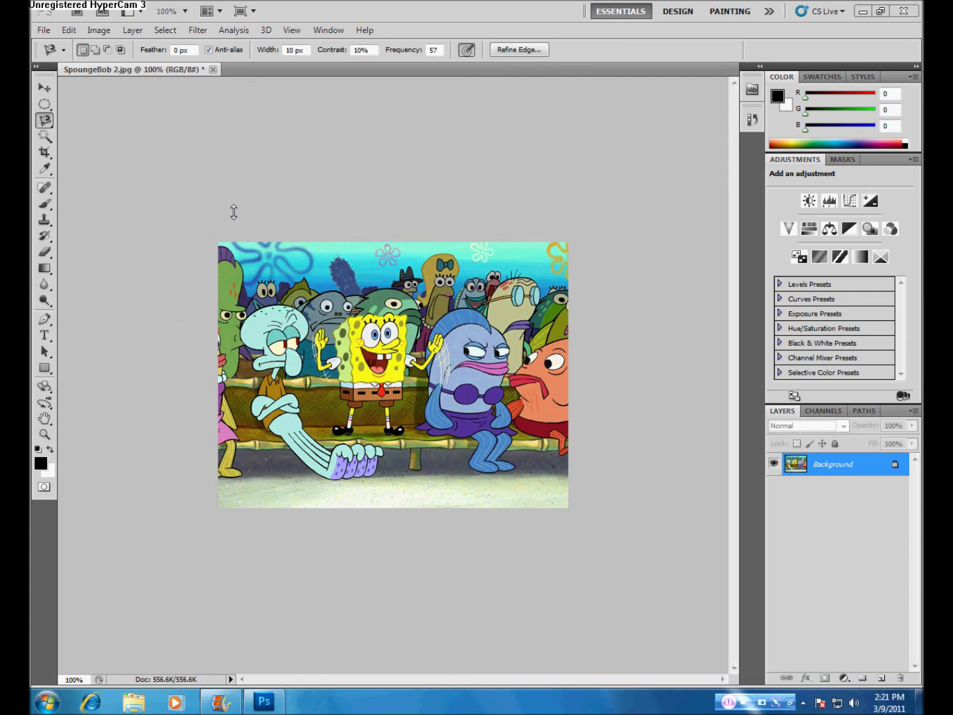
Step: Choose the Magnetic Lasso and start tracing from SpongeBob's left edge
{"action": "left_click", "coordinate": [48, 124]}
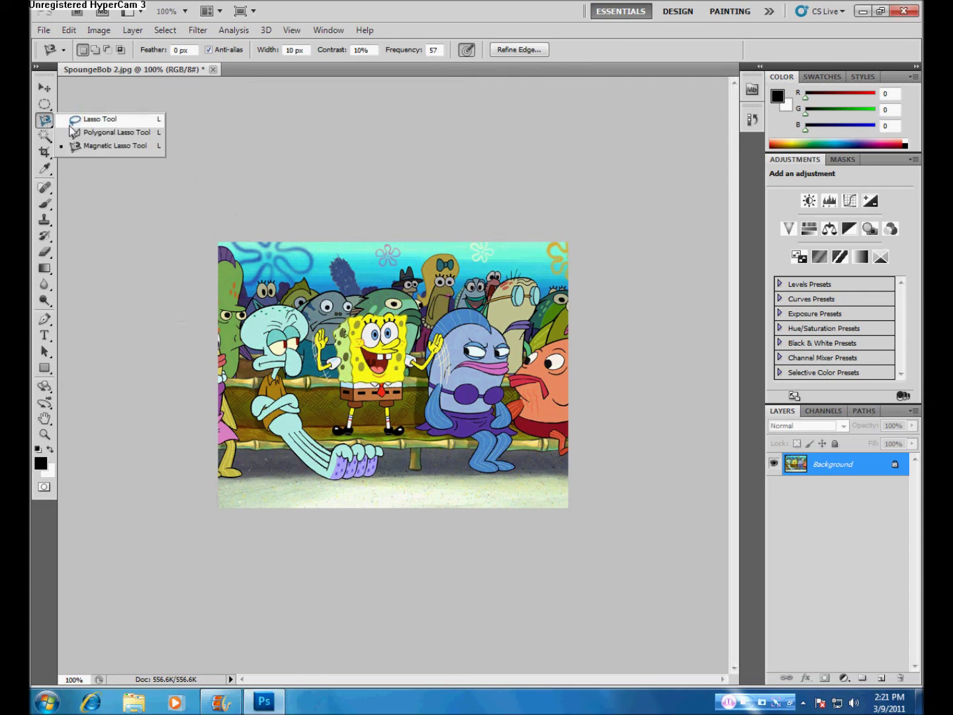
{"action": "left_click", "coordinate": [92, 149]}
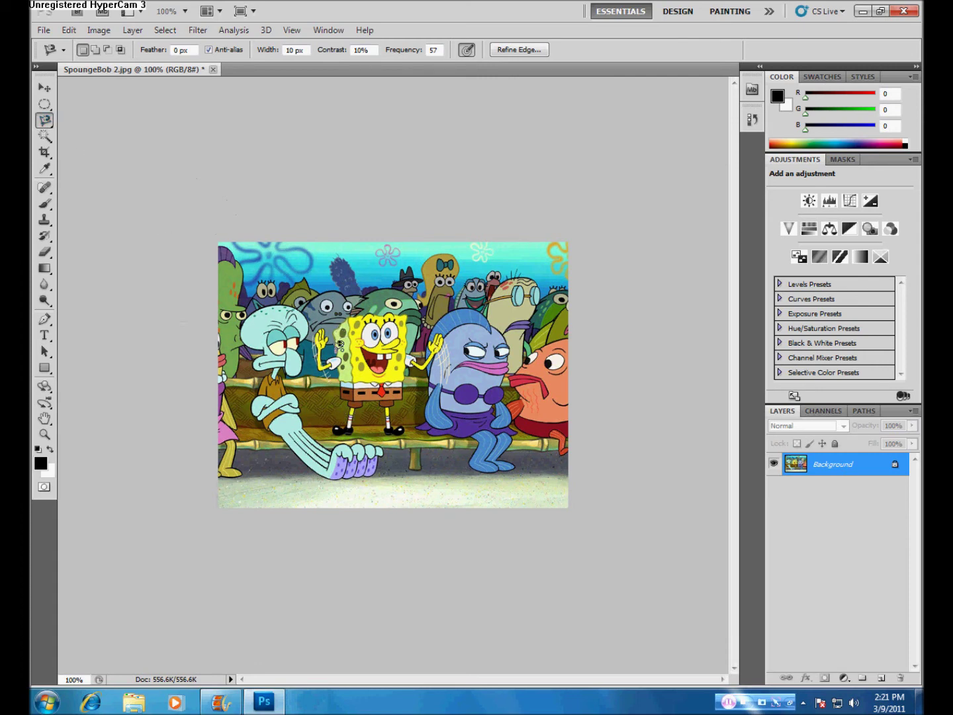
{"action": "left_click", "coordinate": [339, 323]}
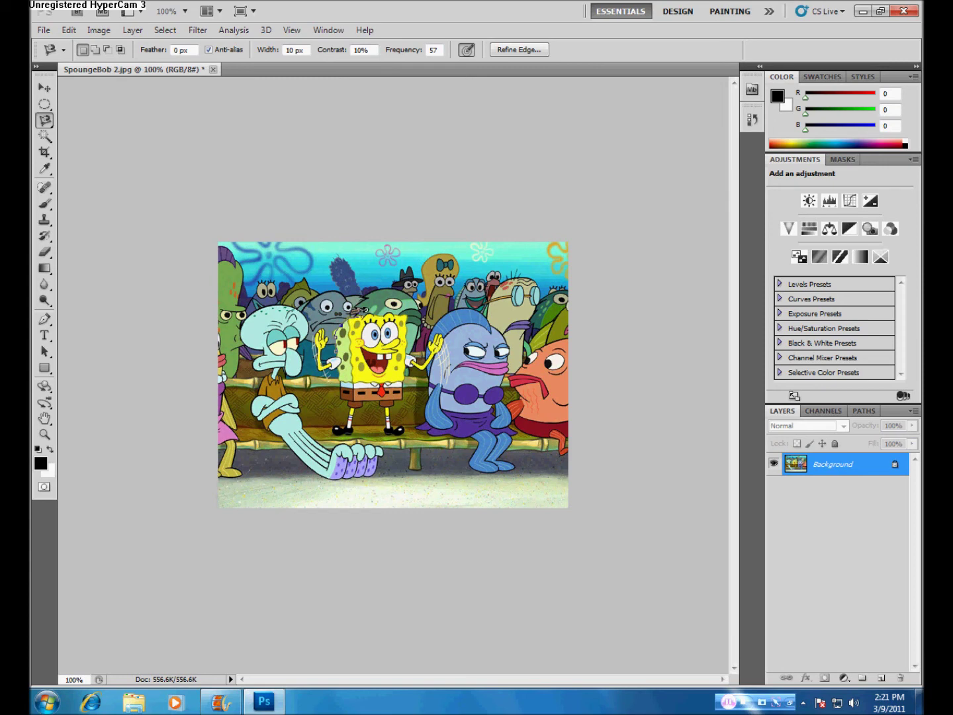